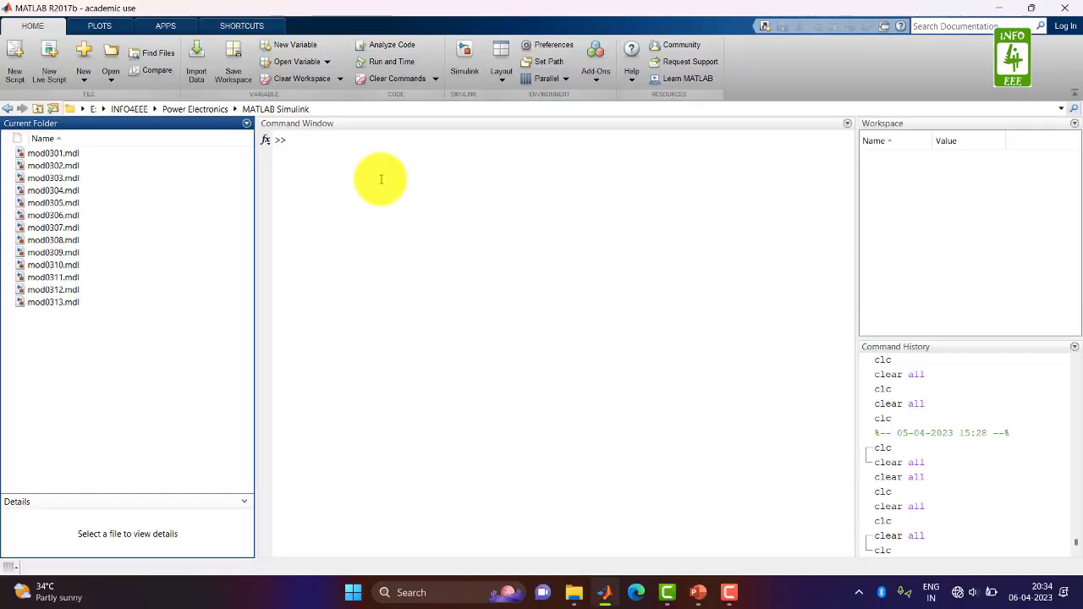
Open the mod0311.mdl chopper model in Simulink
{"action": "left_click", "coordinate": [381, 179]}
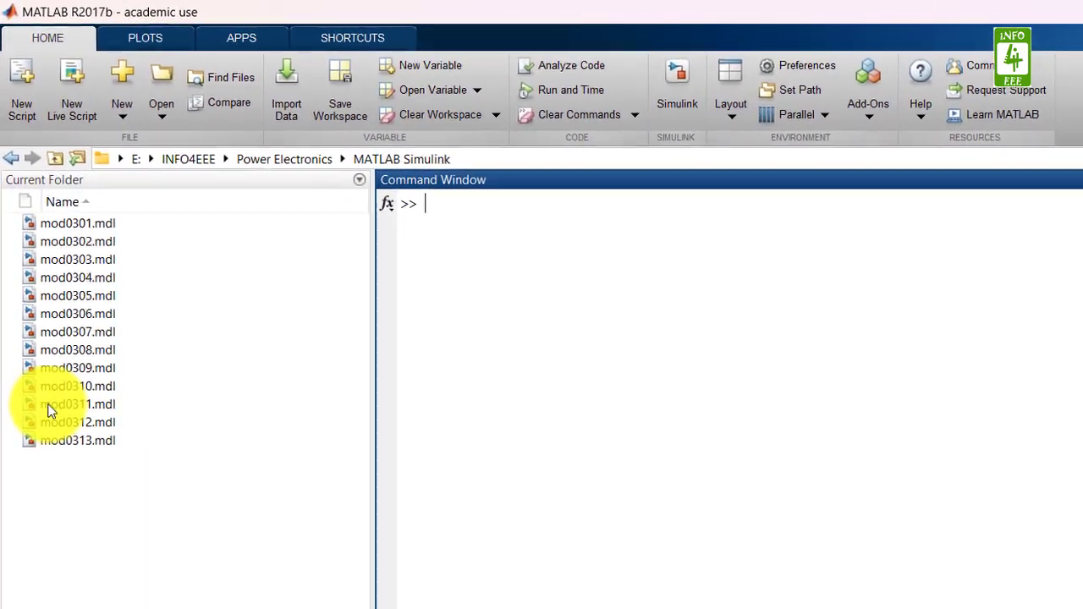
{"action": "left_click", "coordinate": [47, 372]}
{"action": "double_click", "coordinate": [51, 429]}
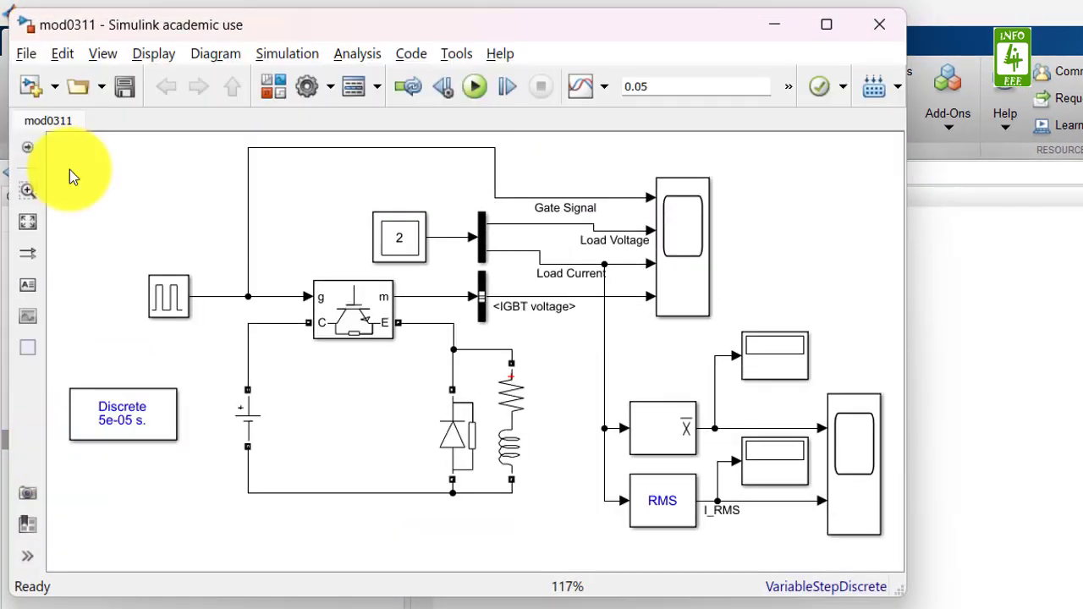
Save a copy of the model as mod0314 in Simulink Models (*.mdl) format
{"action": "left_click", "coordinate": [26, 51]}
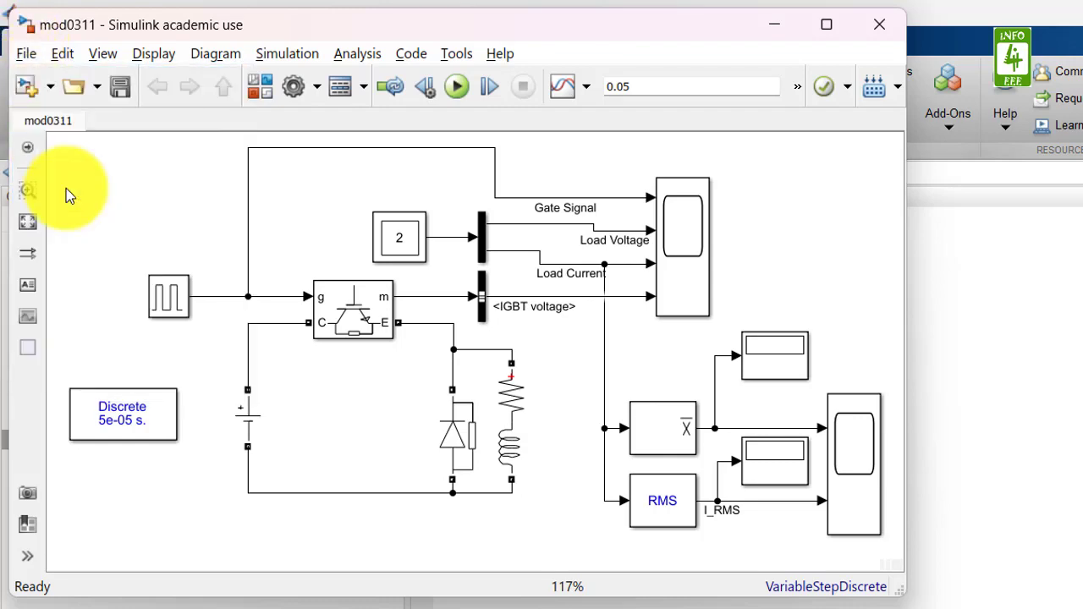
{"action": "left_click", "coordinate": [66, 190]}
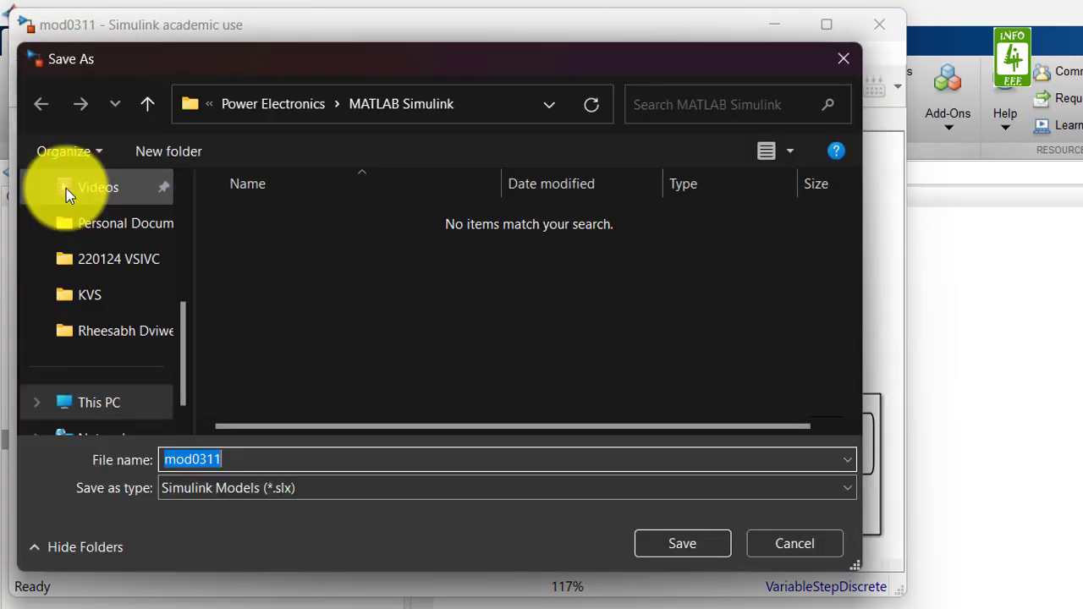
{"action": "left_click", "coordinate": [306, 481]}
{"action": "left_click", "coordinate": [308, 527]}
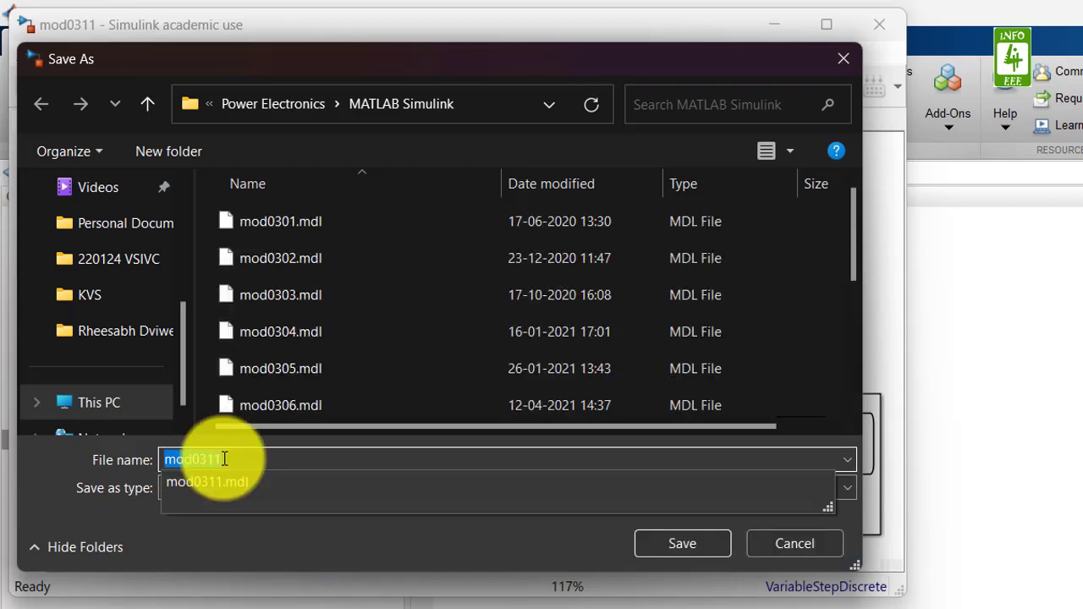
{"action": "left_click", "coordinate": [224, 458]}
{"action": "key", "text": "BackSpace"}
{"action": "type", "text": "4"}
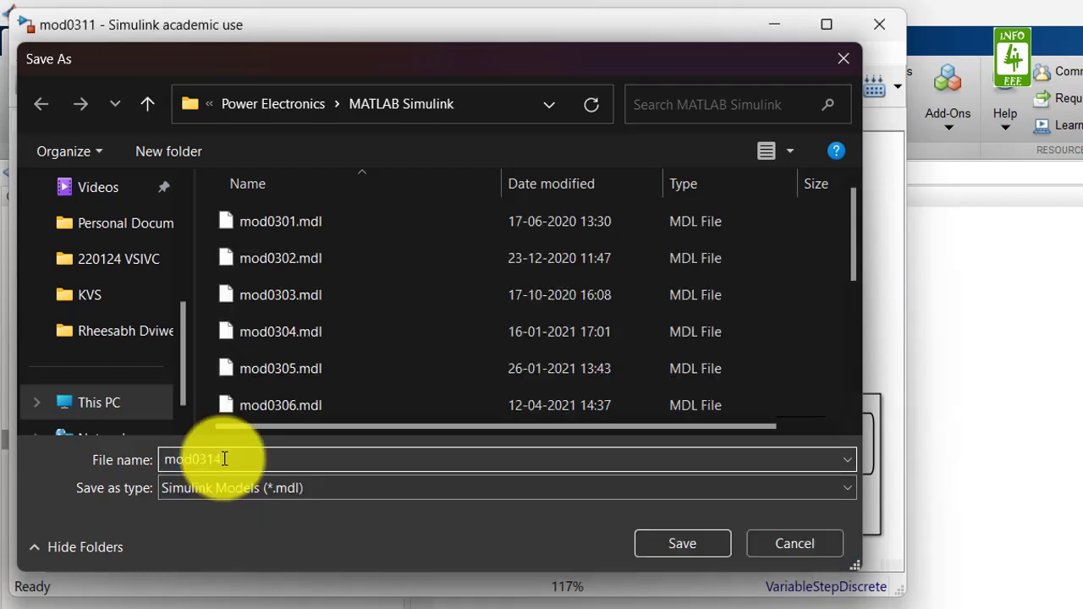
{"action": "key", "text": "Return"}
Move powergui to the top-left and copy the Series RL branch beside the battery
{"action": "left_click", "coordinate": [149, 425]}
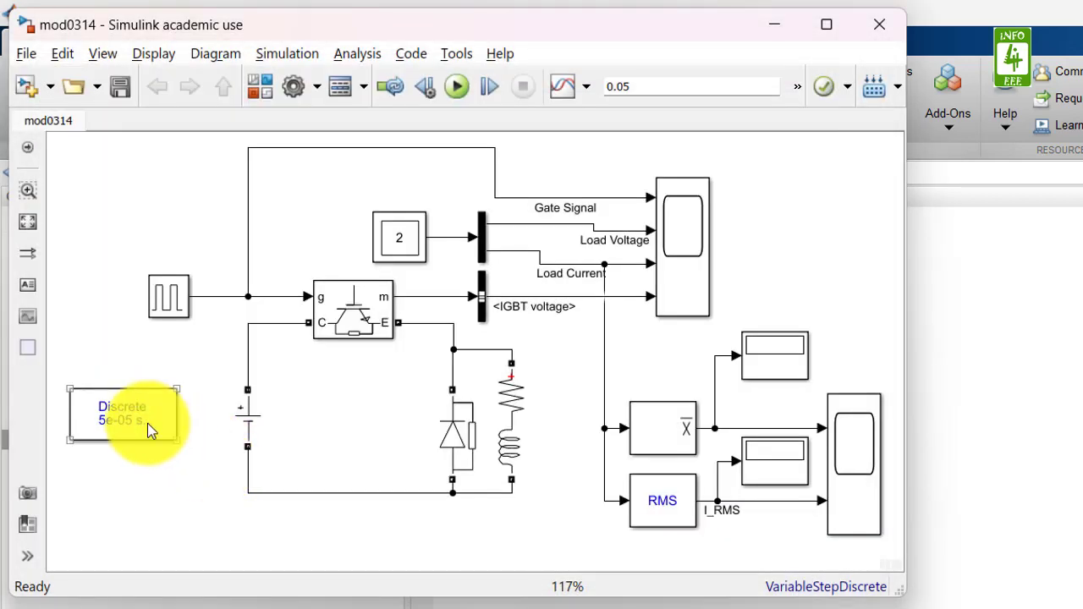
{"action": "left_click_drag", "start_coordinate": [134, 426], "coordinate": [126, 201]}
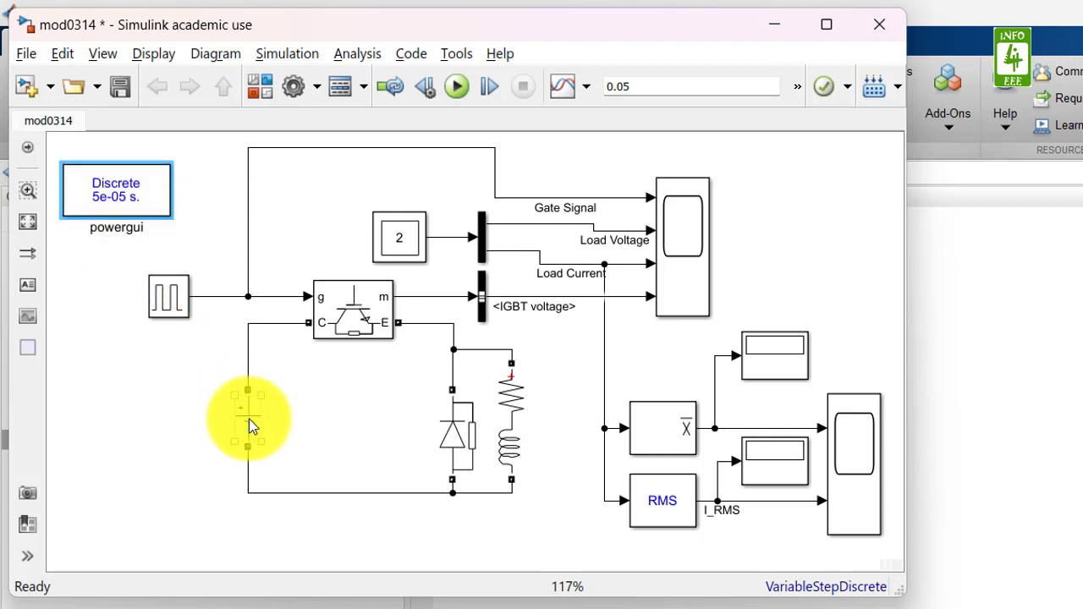
{"action": "left_click", "coordinate": [511, 432]}
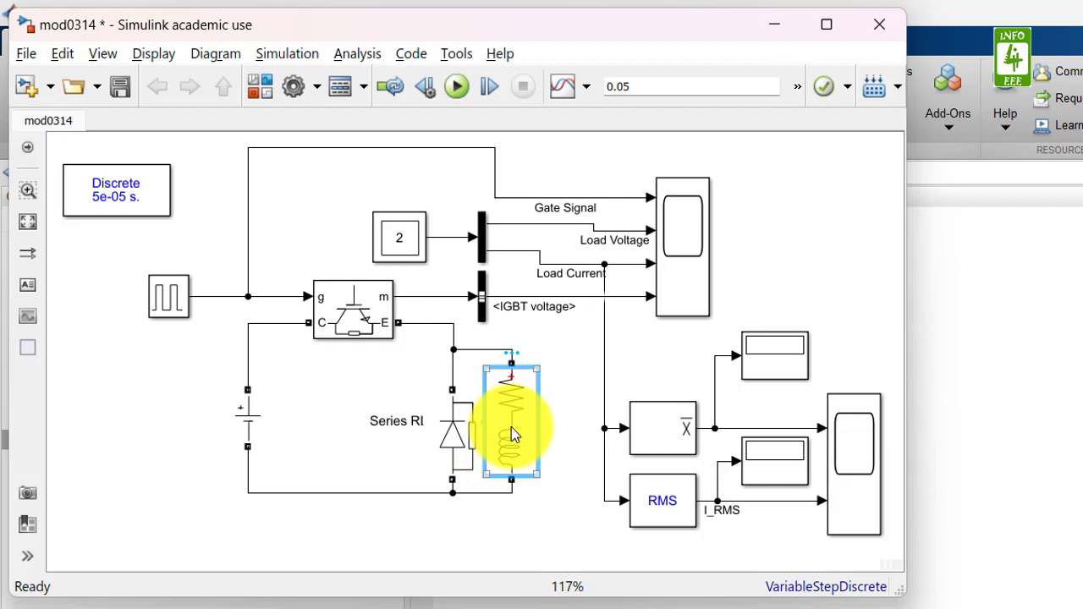
{"action": "left_click_drag", "start_coordinate": [511, 427], "coordinate": [326, 403]}
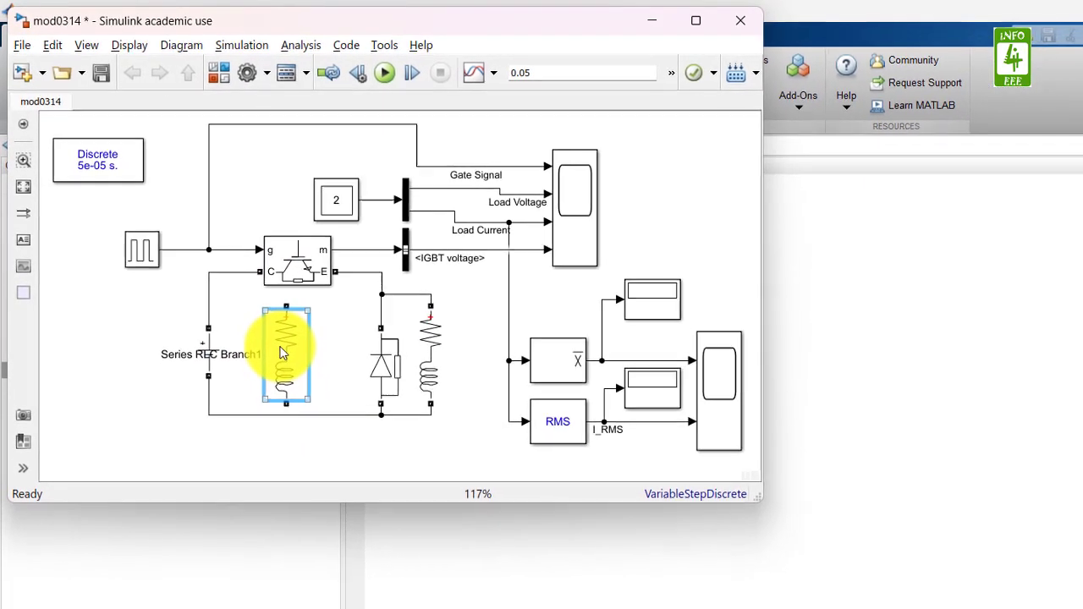
Set Series RLC Branch1 to branch type L, a pure 7.5e-3 H inductor
{"action": "double_click", "coordinate": [281, 349]}
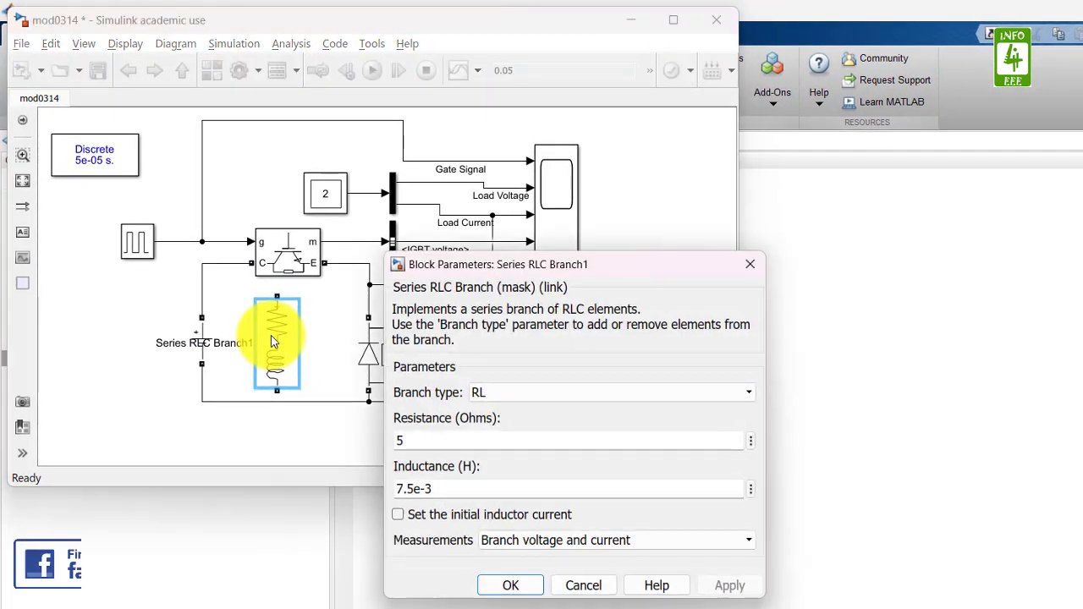
{"action": "left_click", "coordinate": [506, 393]}
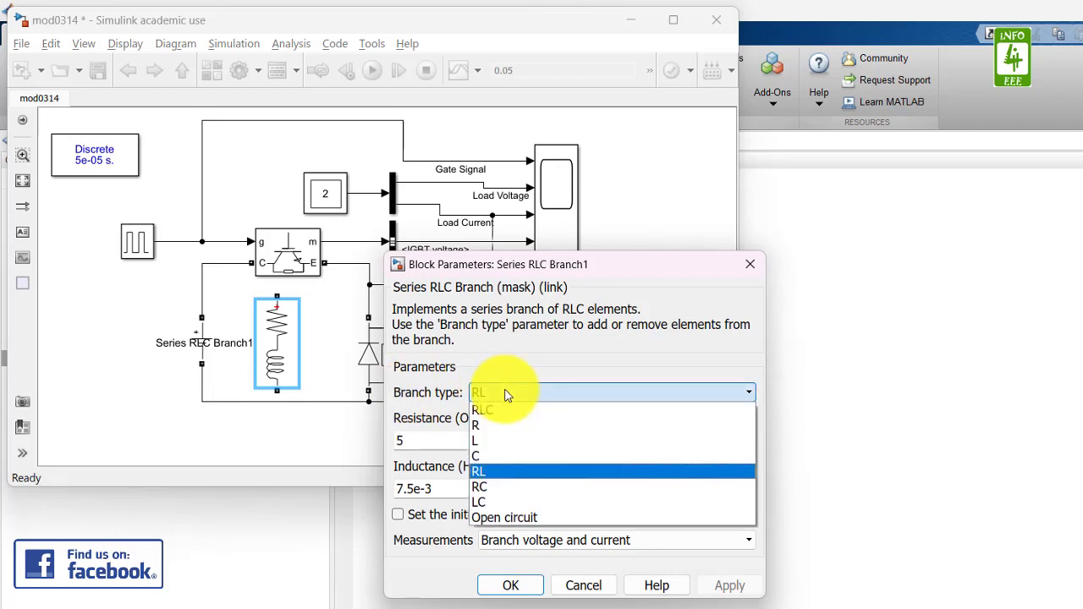
{"action": "key", "text": "Up"}
{"action": "key", "text": "Up"}
{"action": "key", "text": "Return"}
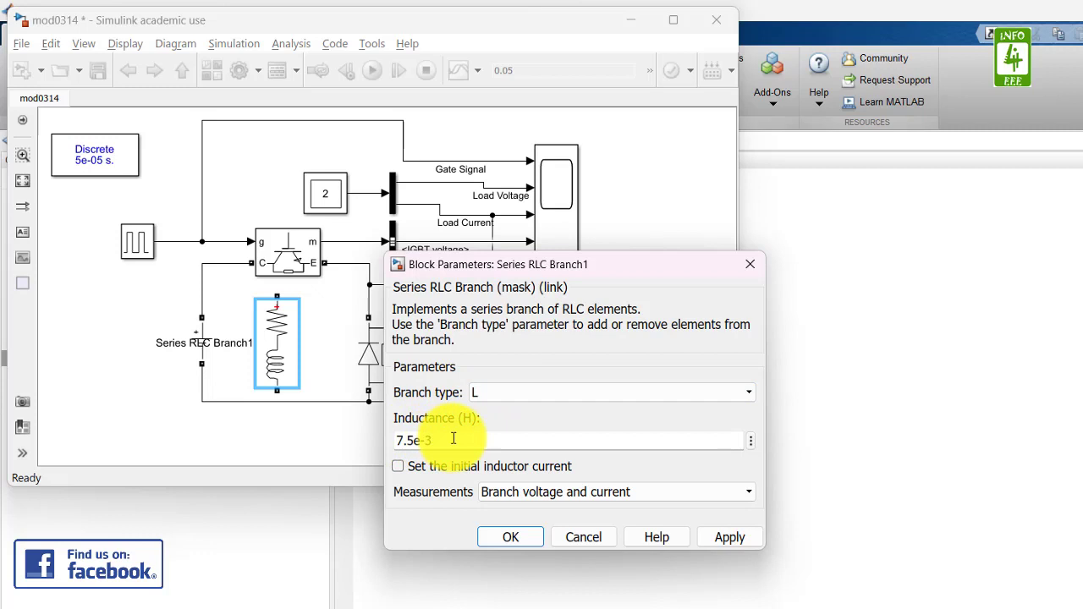
{"action": "left_click", "coordinate": [509, 538]}
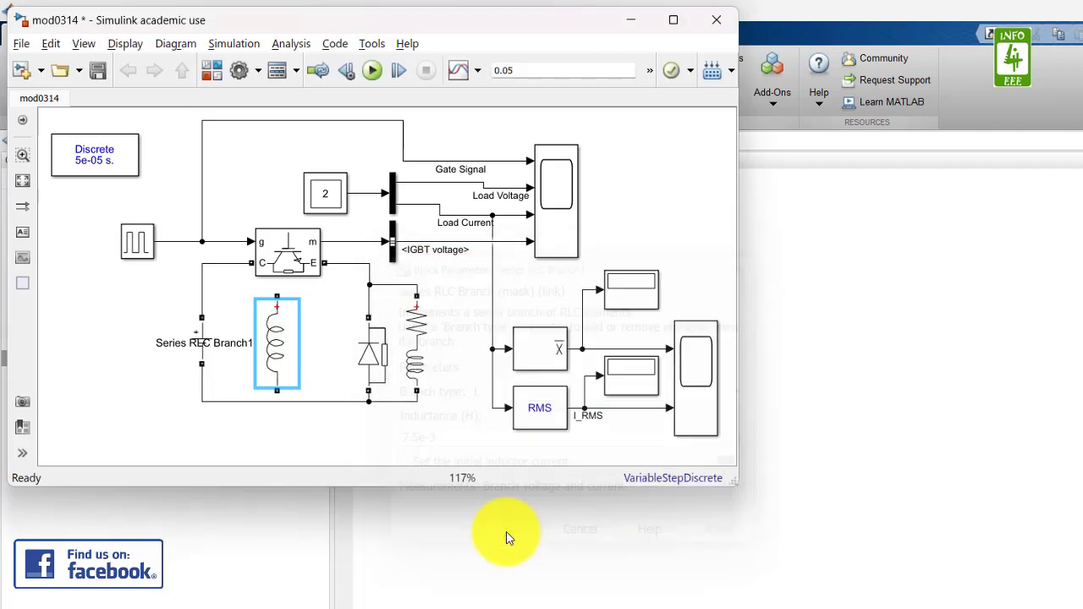
Rotate the inductor clockwise to horizontal and shift the DC source and inductor left
{"action": "right_click", "coordinate": [279, 361]}
{"action": "mouse_move", "coordinate": [536, 235]}
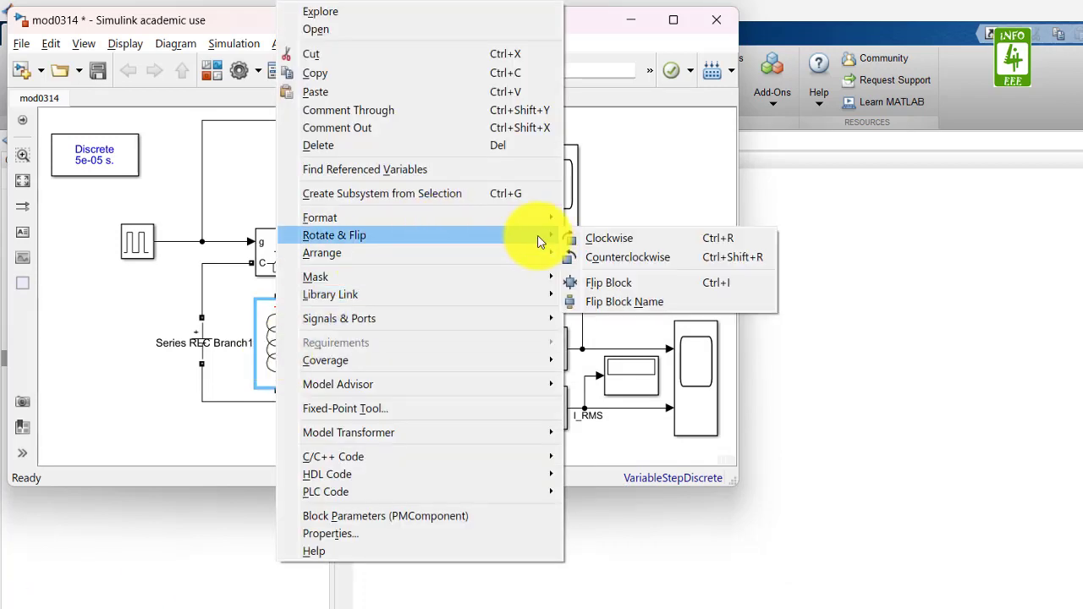
{"action": "left_click", "coordinate": [626, 241]}
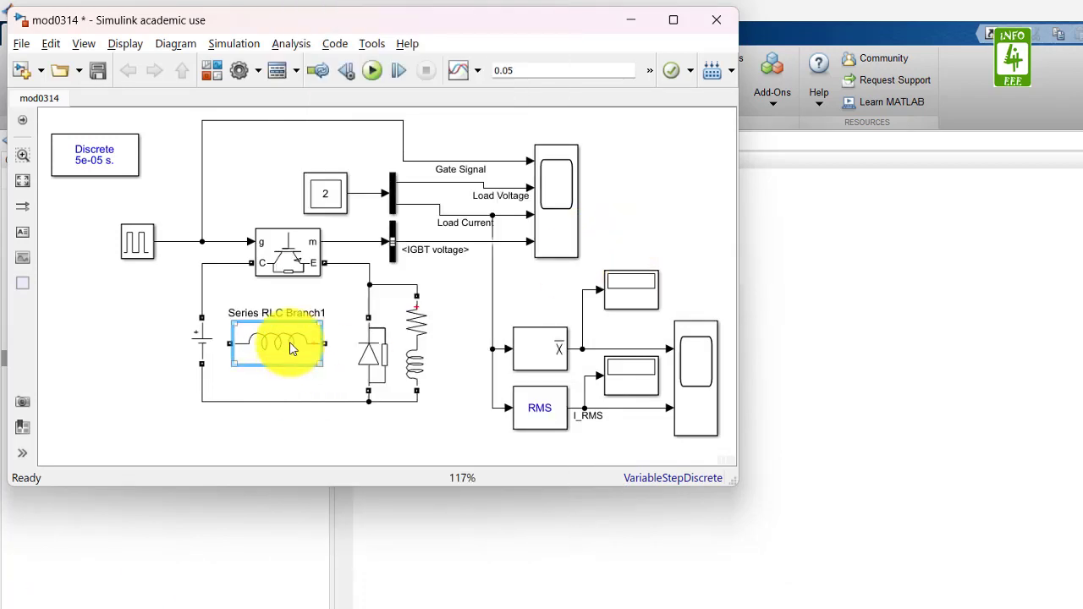
{"action": "left_click_drag", "start_coordinate": [203, 346], "coordinate": [99, 339]}
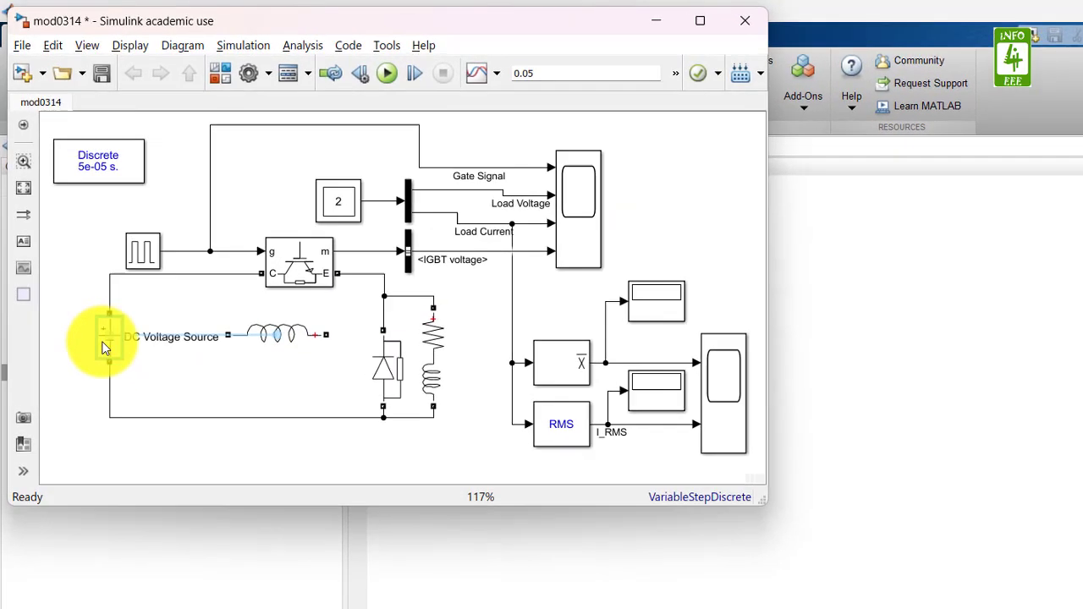
{"action": "left_click_drag", "start_coordinate": [292, 342], "coordinate": [218, 342]}
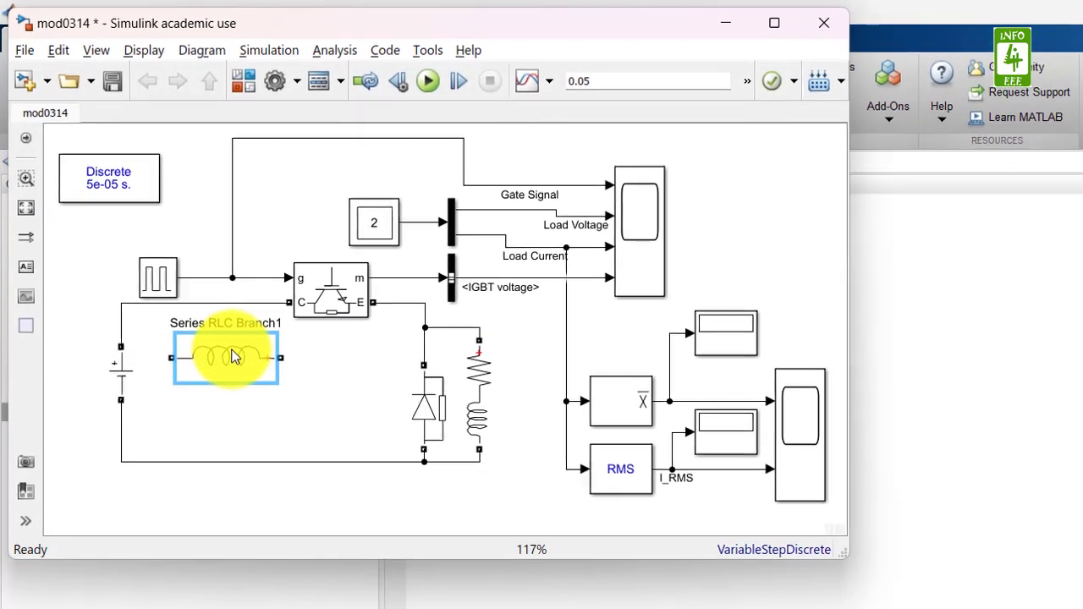
Remove the diode from its vertical position and paste it back near the inductor
{"action": "left_click", "coordinate": [393, 377]}
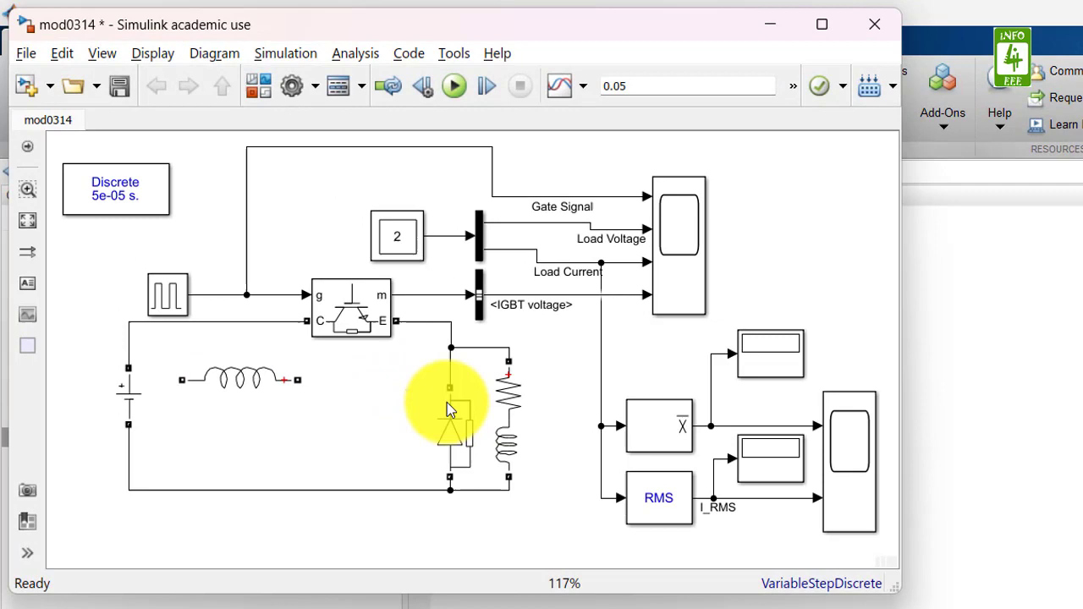
{"action": "left_click", "coordinate": [440, 403]}
{"action": "left_click_drag", "start_coordinate": [458, 427], "coordinate": [456, 421]}
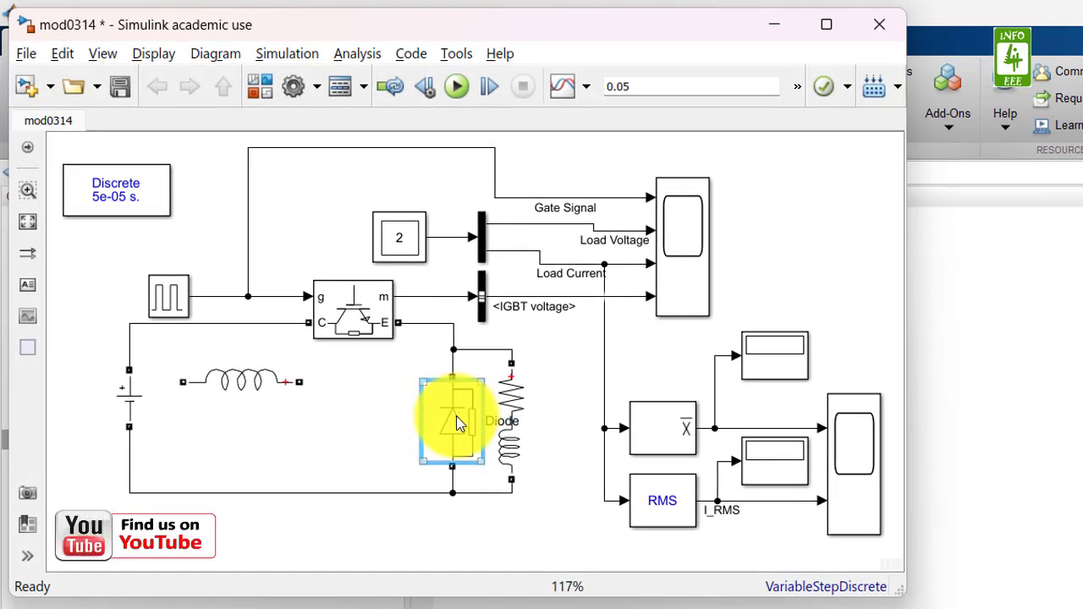
{"action": "key", "text": "Delete"}
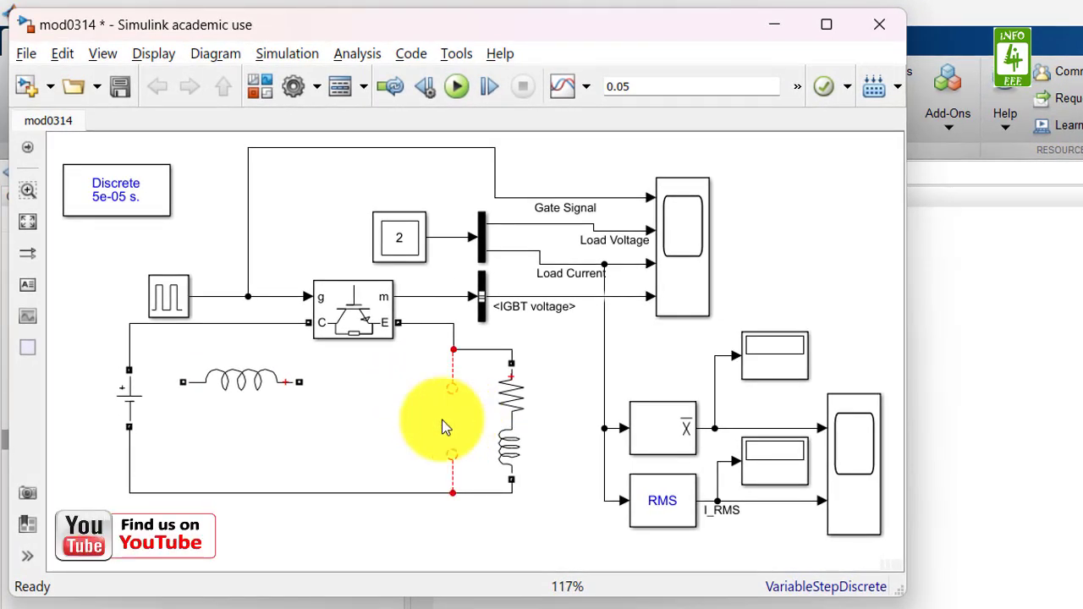
{"action": "key", "text": "ctrl+v"}
{"action": "left_click_drag", "start_coordinate": [391, 437], "coordinate": [377, 417]}
Rotate the diode horizontal, connect it after the inductor, and delete the battery-to-IGBT collector wire
{"action": "right_click", "coordinate": [378, 418]}
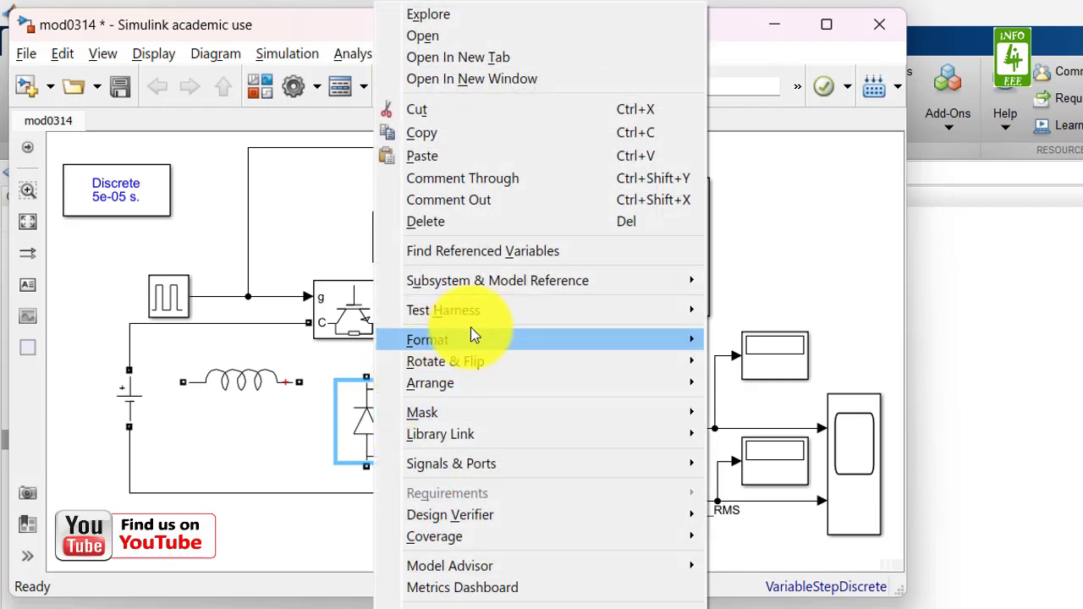
{"action": "mouse_move", "coordinate": [644, 362]}
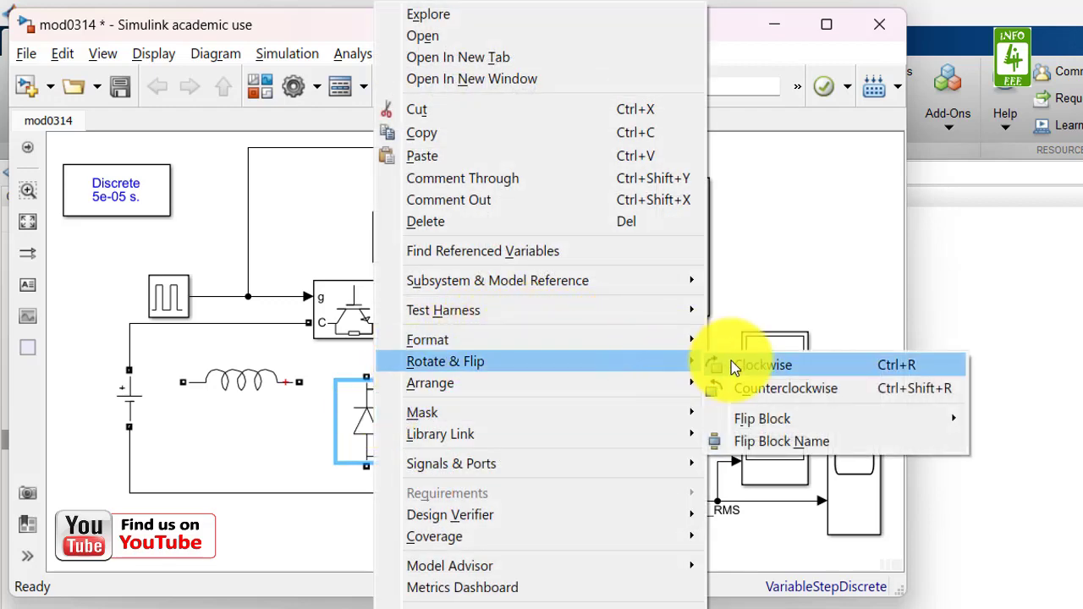
{"action": "left_click", "coordinate": [731, 362]}
{"action": "left_click_drag", "start_coordinate": [381, 404], "coordinate": [411, 394]}
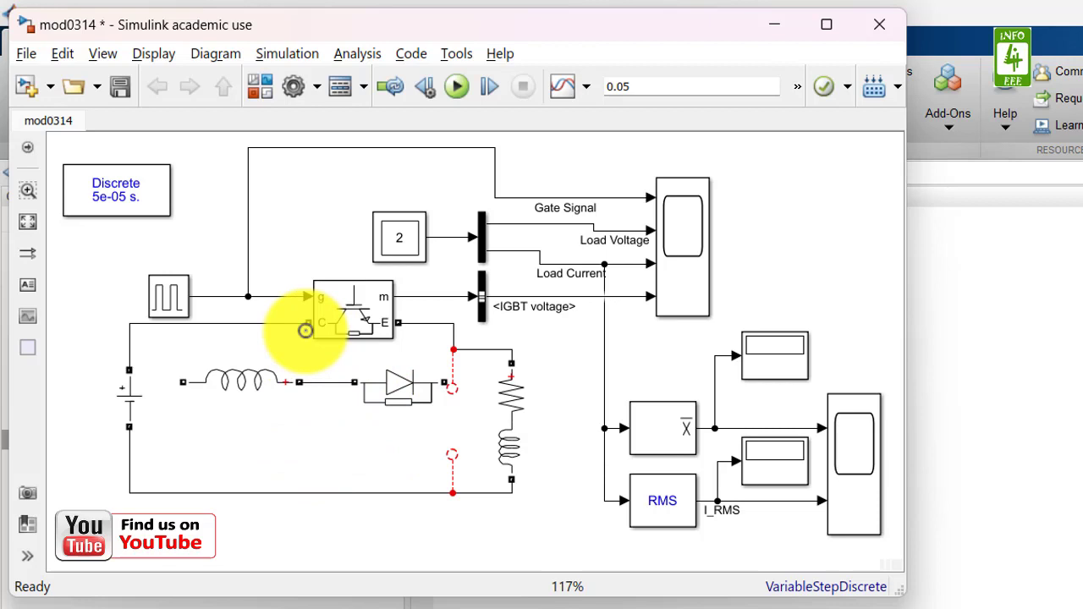
{"action": "left_click", "coordinate": [264, 324]}
{"action": "key", "text": "Delete"}
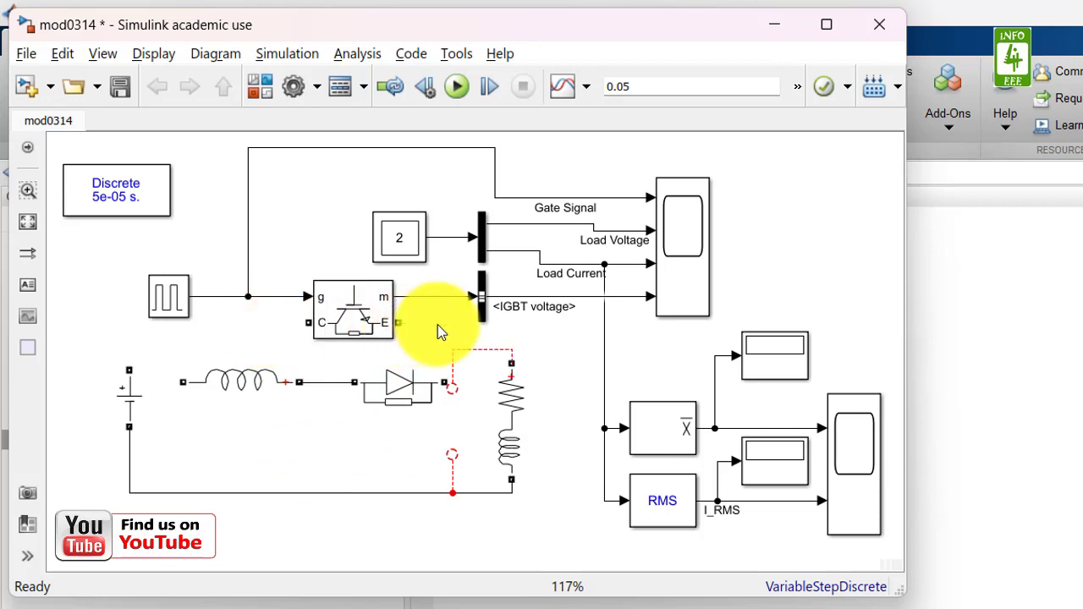
Rotate the IGBT clockwise to upright and place it under the inductor–diode node
{"action": "right_click", "coordinate": [366, 308]}
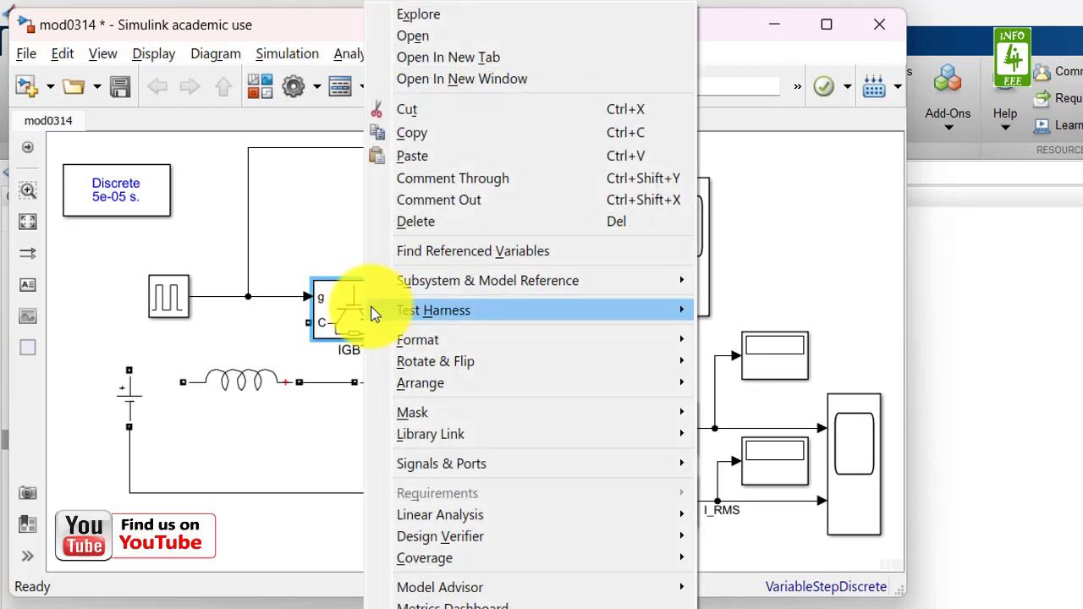
{"action": "mouse_move", "coordinate": [528, 360]}
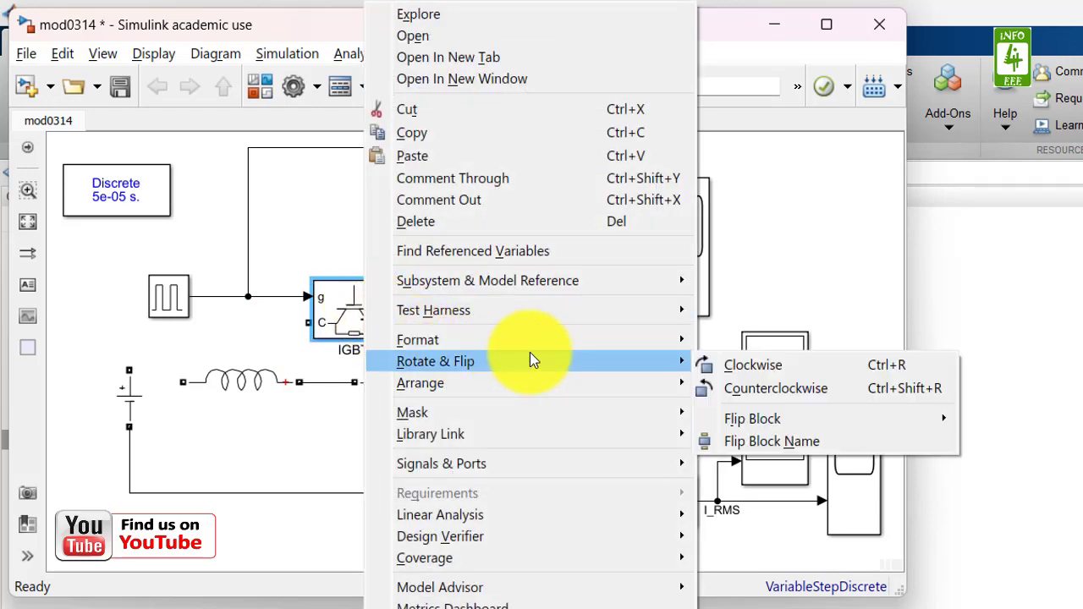
{"action": "left_click", "coordinate": [754, 362]}
{"action": "left_click_drag", "start_coordinate": [348, 321], "coordinate": [321, 466]}
{"action": "left_click_drag", "start_coordinate": [276, 494], "coordinate": [271, 532]}
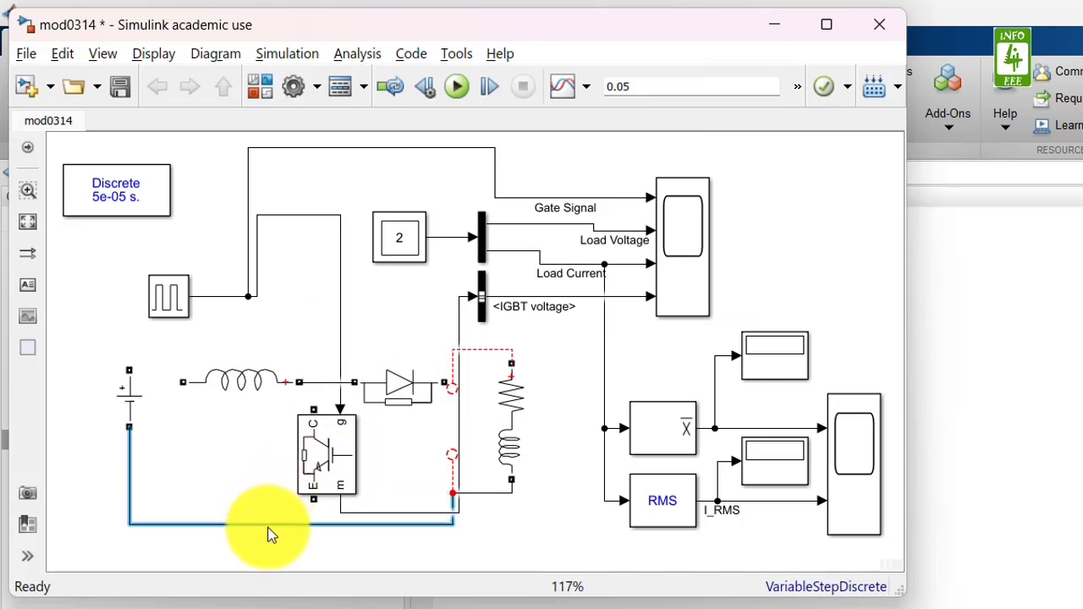
{"action": "left_click", "coordinate": [314, 489]}
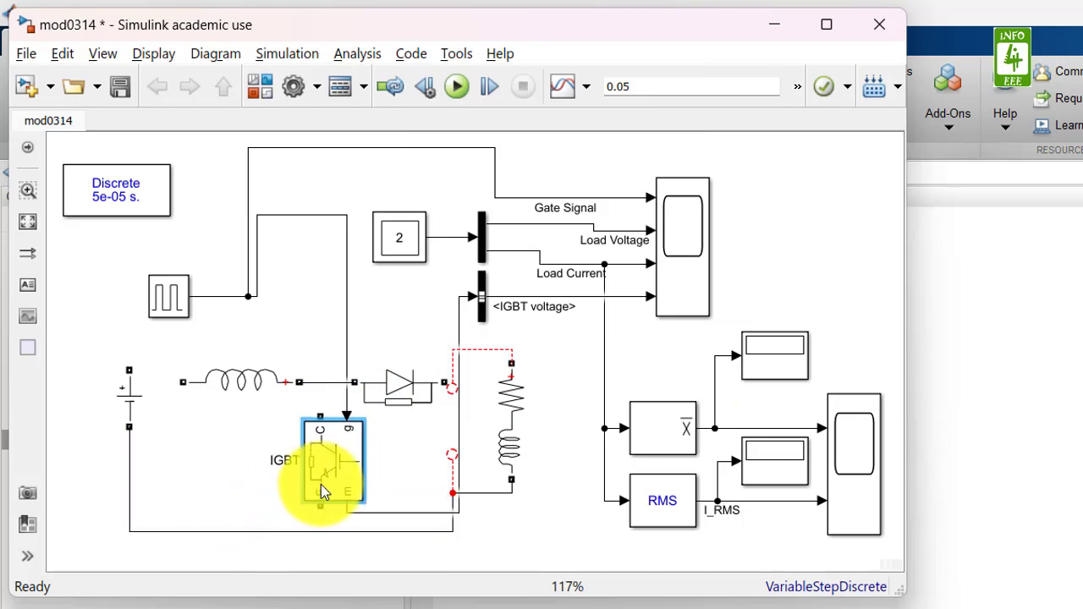
{"action": "left_click_drag", "start_coordinate": [320, 484], "coordinate": [323, 422]}
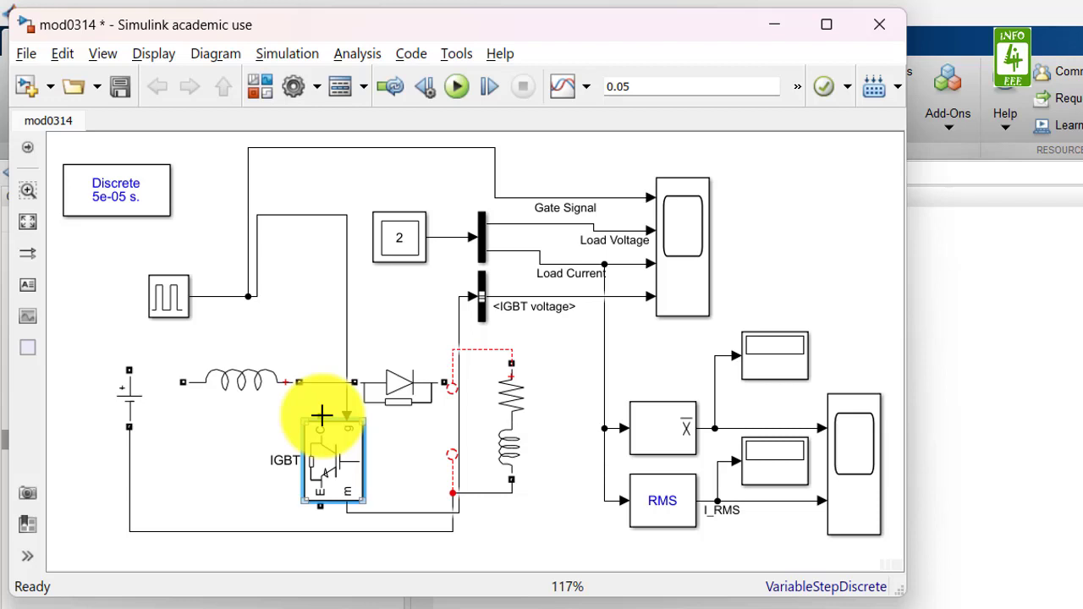
Wire the IGBT collector and emitter, lower the DC source, and connect it to the inductor
{"action": "left_click_drag", "start_coordinate": [311, 383], "coordinate": [313, 384]}
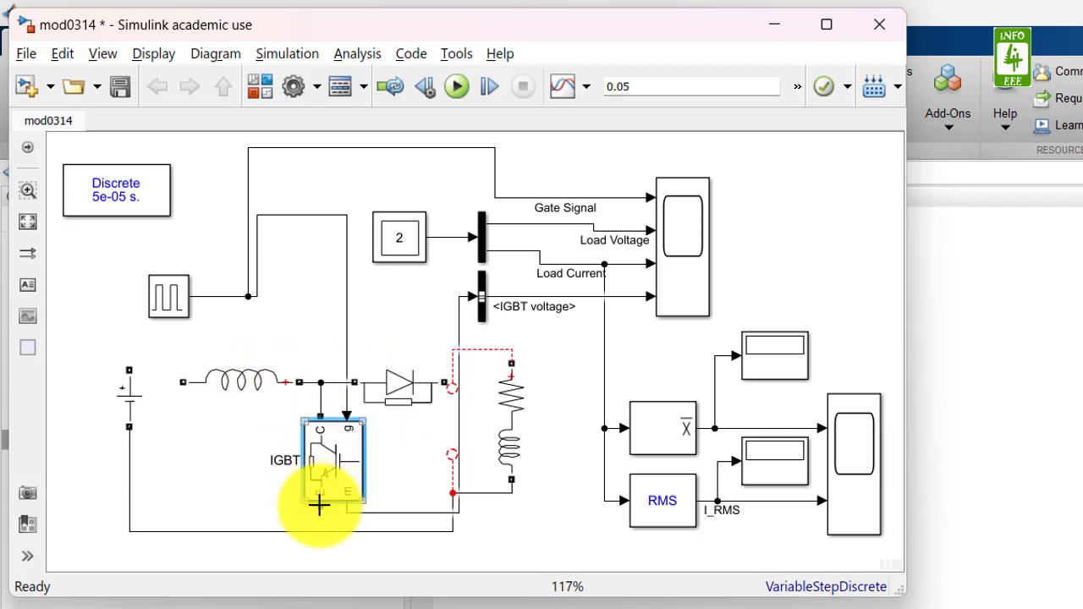
{"action": "left_click_drag", "start_coordinate": [320, 531], "coordinate": [321, 531]}
{"action": "left_click_drag", "start_coordinate": [137, 420], "coordinate": [137, 475]}
{"action": "left_click_drag", "start_coordinate": [129, 416], "coordinate": [163, 386]}
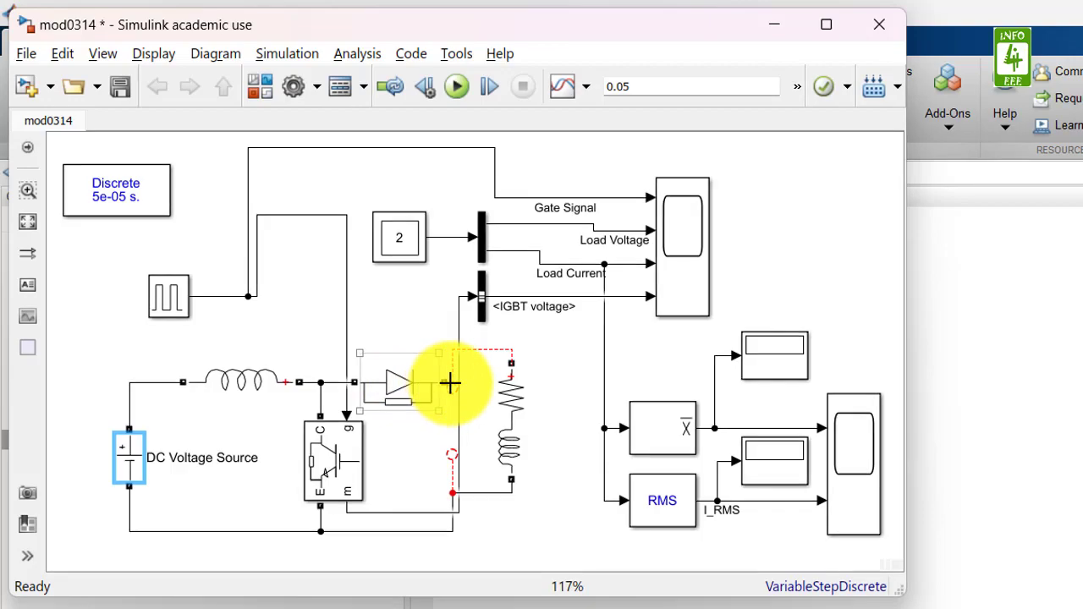
{"action": "left_click_drag", "start_coordinate": [450, 385], "coordinate": [450, 385]}
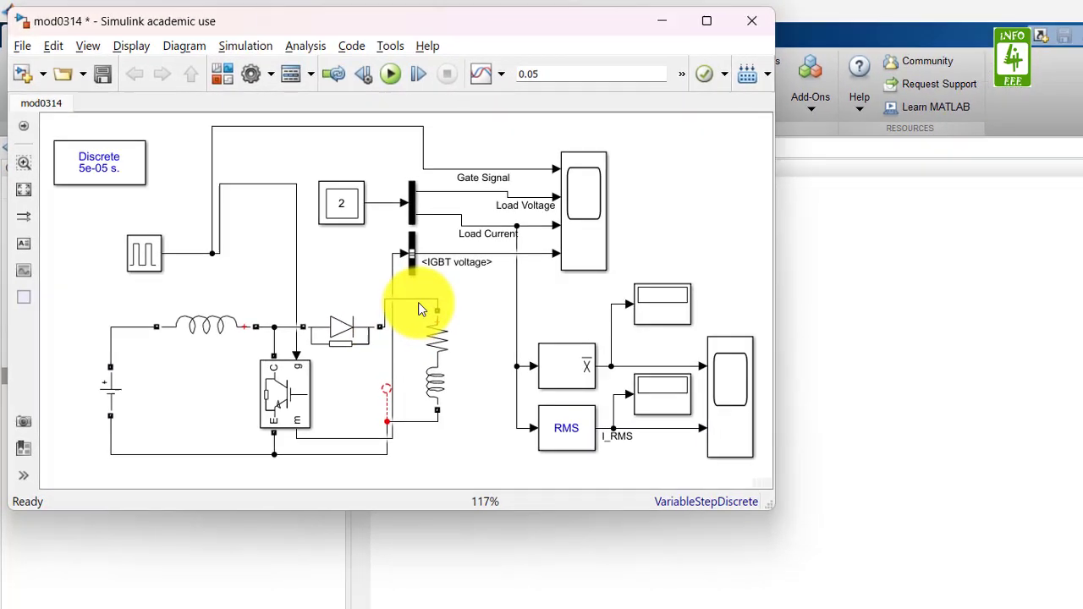
Change the load Series RLC Branch to branch type R for a purely resistive load
{"action": "left_click", "coordinate": [478, 404]}
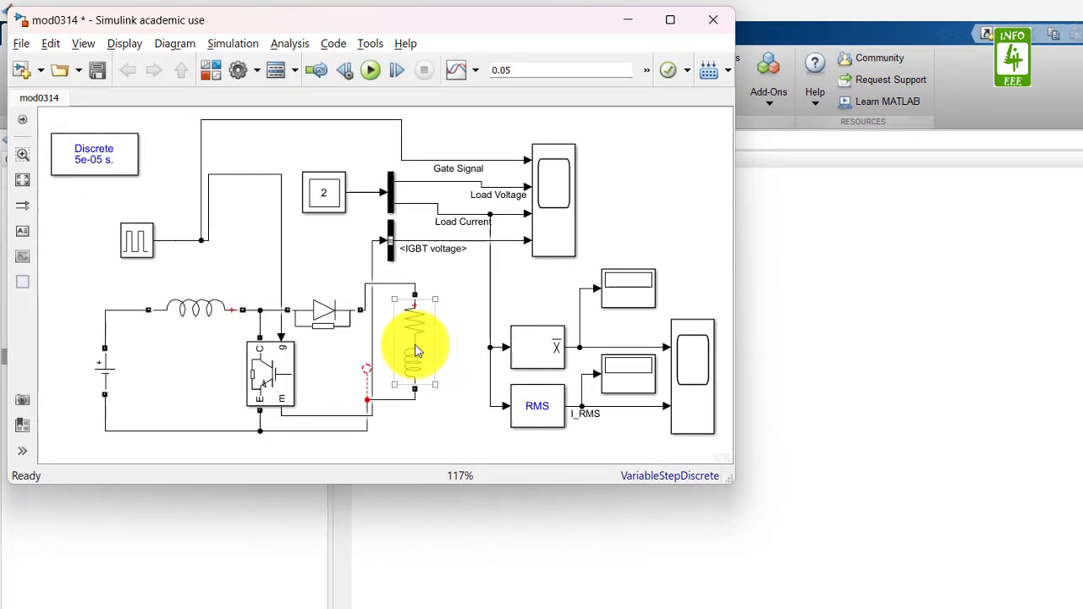
{"action": "double_click", "coordinate": [429, 361]}
{"action": "left_click", "coordinate": [695, 394]}
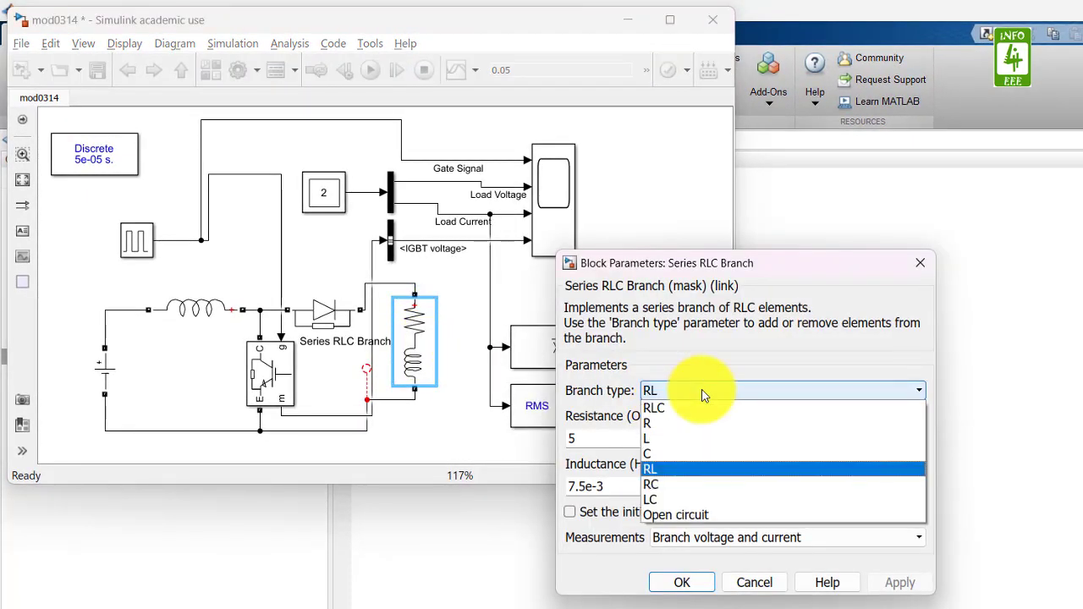
{"action": "key", "text": "Up"}
{"action": "key", "text": "Up"}
{"action": "key", "text": "Up"}
{"action": "key", "text": "Return"}
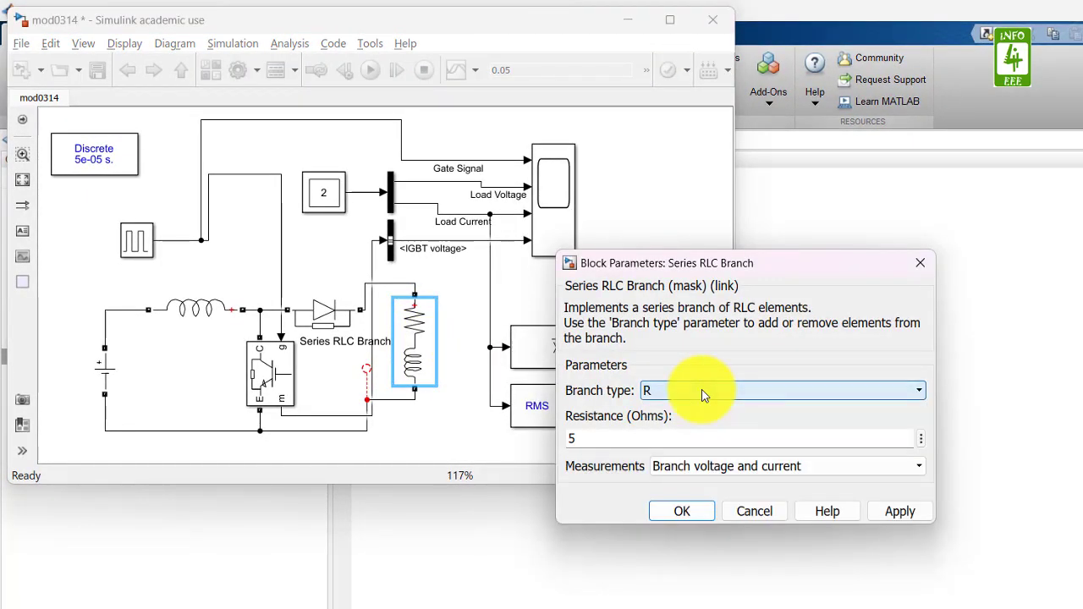
{"action": "left_click", "coordinate": [682, 512]}
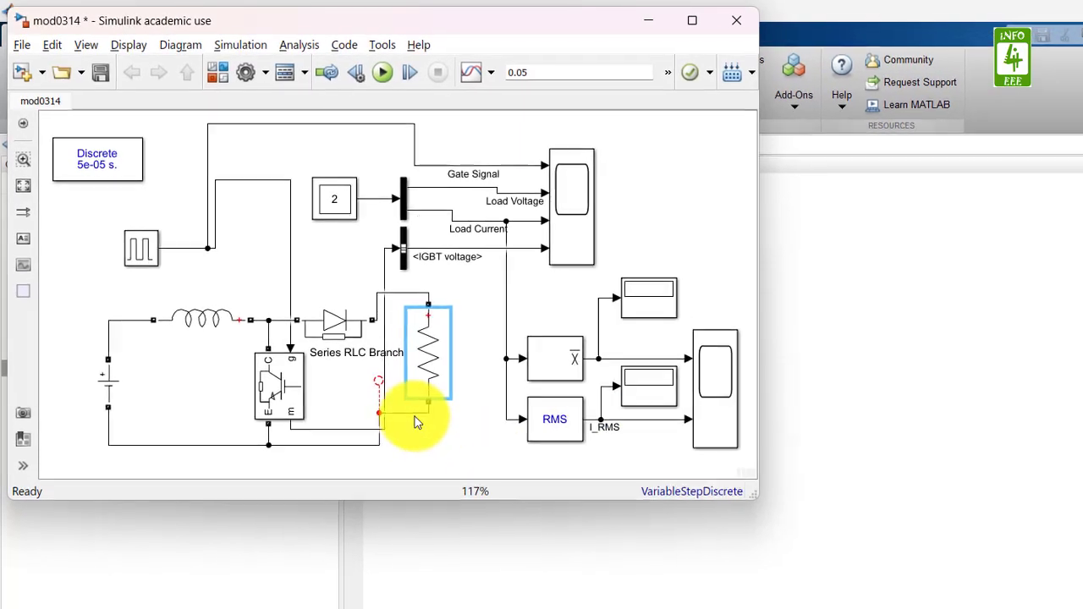
Reposition the resistor and straighten its feed and return wires to the diode and return line
{"action": "left_click_drag", "start_coordinate": [427, 421], "coordinate": [410, 453]}
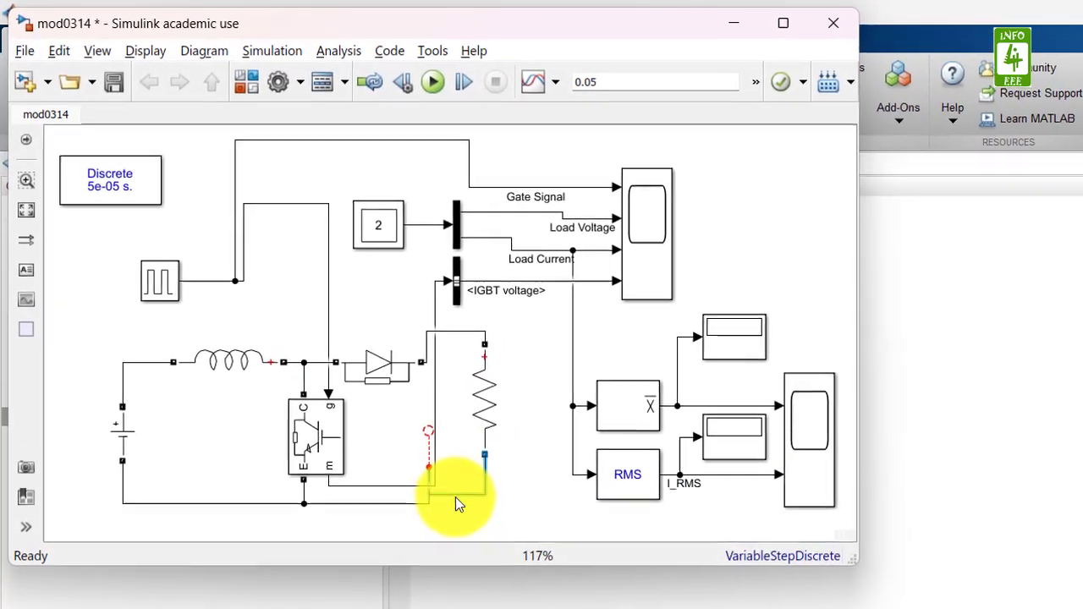
{"action": "left_click_drag", "start_coordinate": [483, 403], "coordinate": [540, 449]}
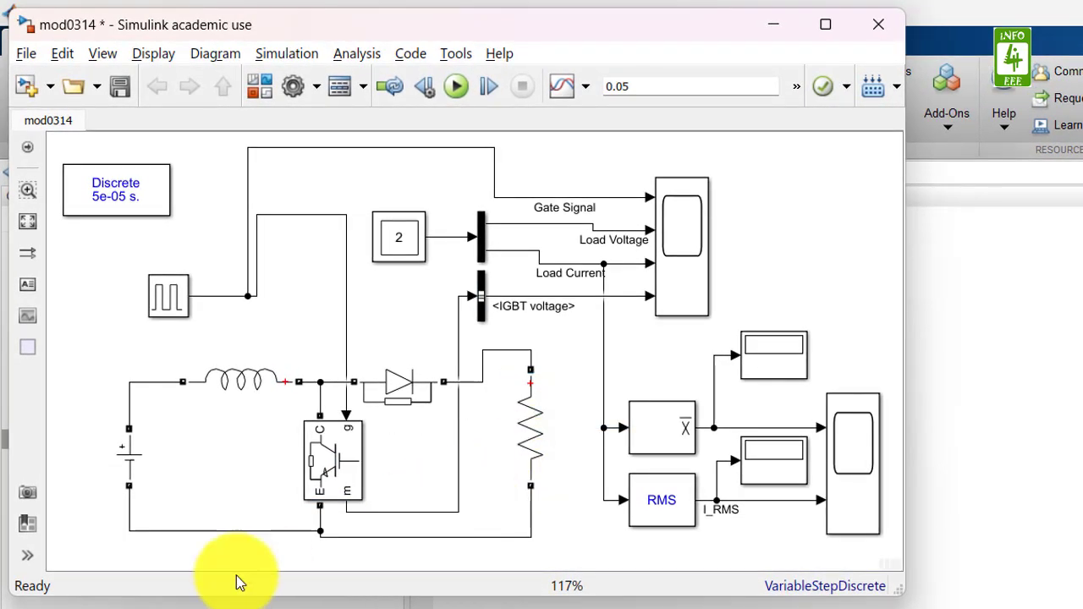
{"action": "left_click_drag", "start_coordinate": [239, 534], "coordinate": [239, 539]}
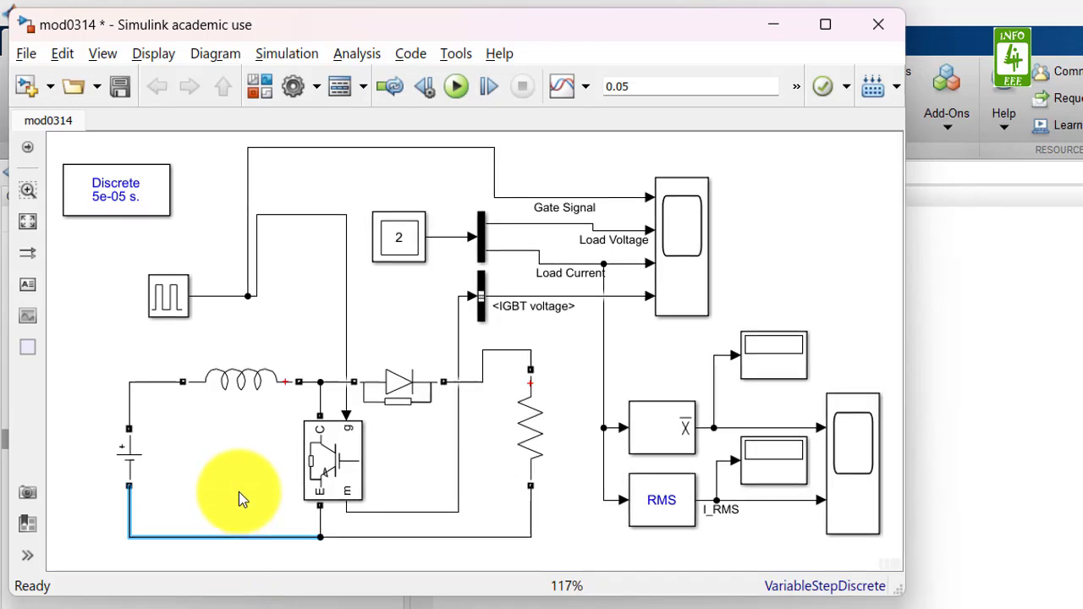
{"action": "left_click", "coordinate": [338, 457]}
{"action": "left_click", "coordinate": [395, 393]}
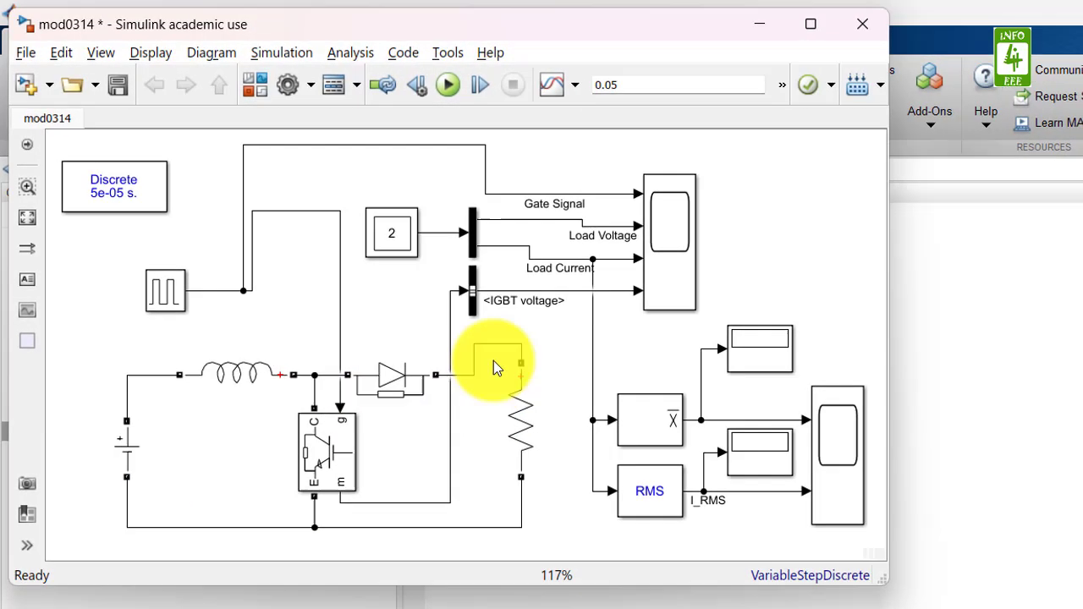
{"action": "left_click", "coordinate": [526, 401]}
{"action": "left_click_drag", "start_coordinate": [514, 398], "coordinate": [516, 452]}
{"action": "left_click_drag", "start_coordinate": [521, 357], "coordinate": [512, 374]}
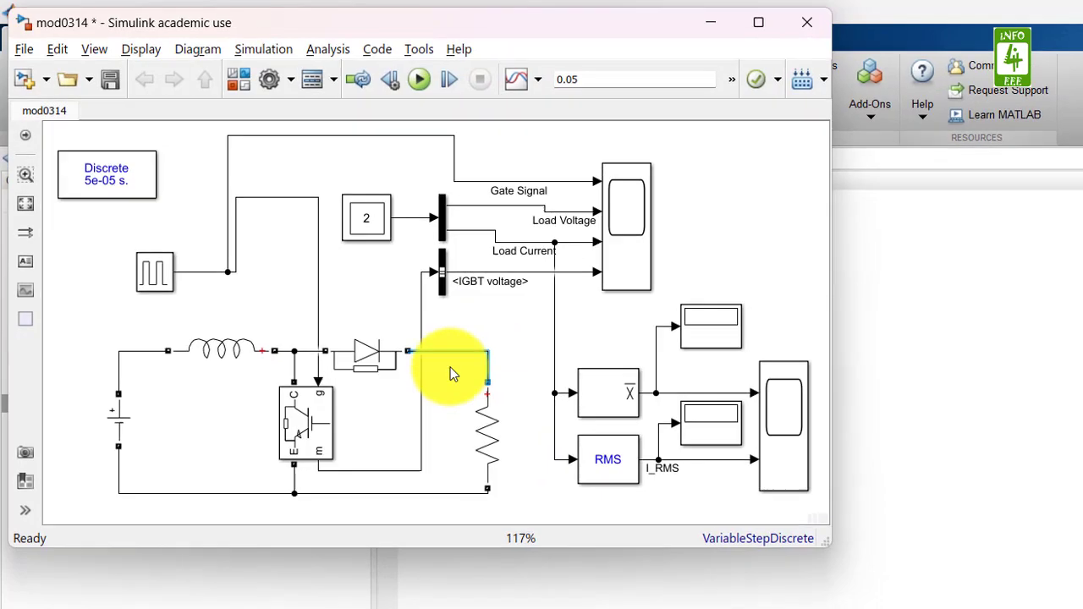
Save the model, open the Scope, and run the simulation to T=0.050
{"action": "left_click", "coordinate": [245, 391]}
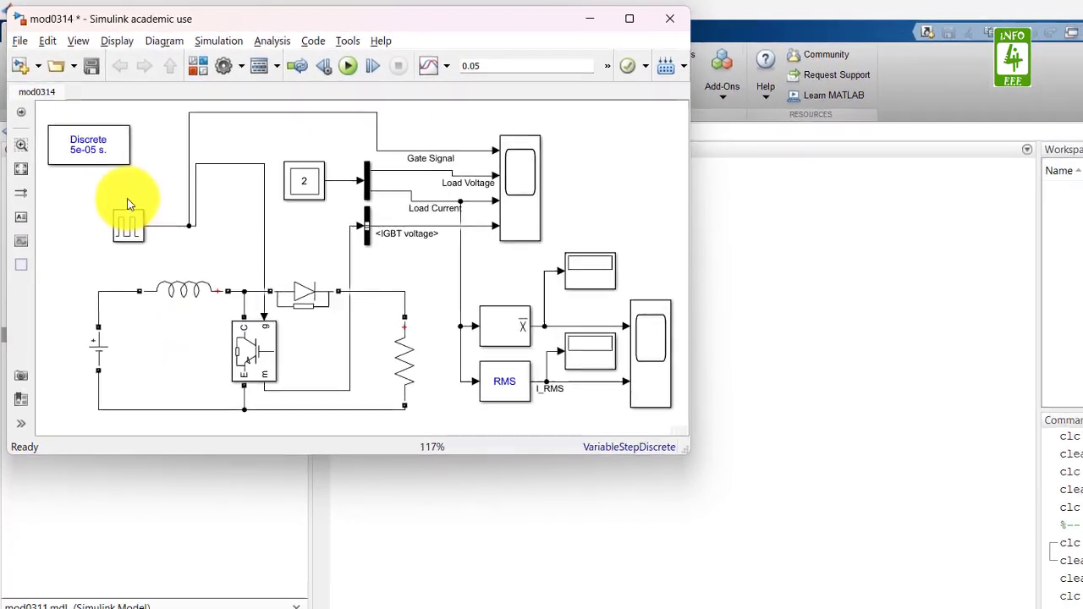
{"action": "left_click", "coordinate": [87, 65]}
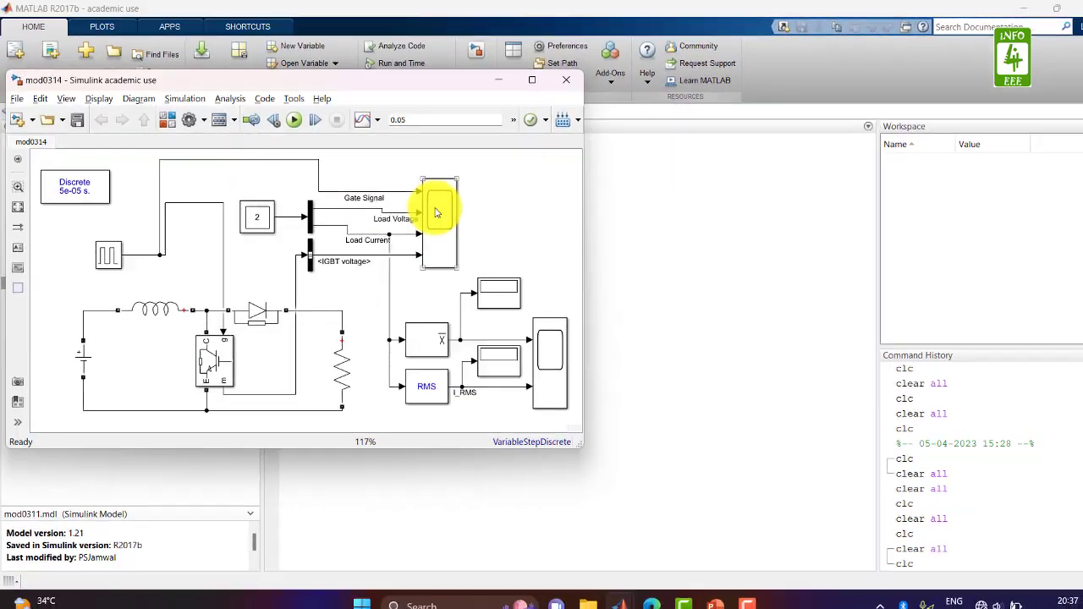
{"action": "double_click", "coordinate": [452, 154]}
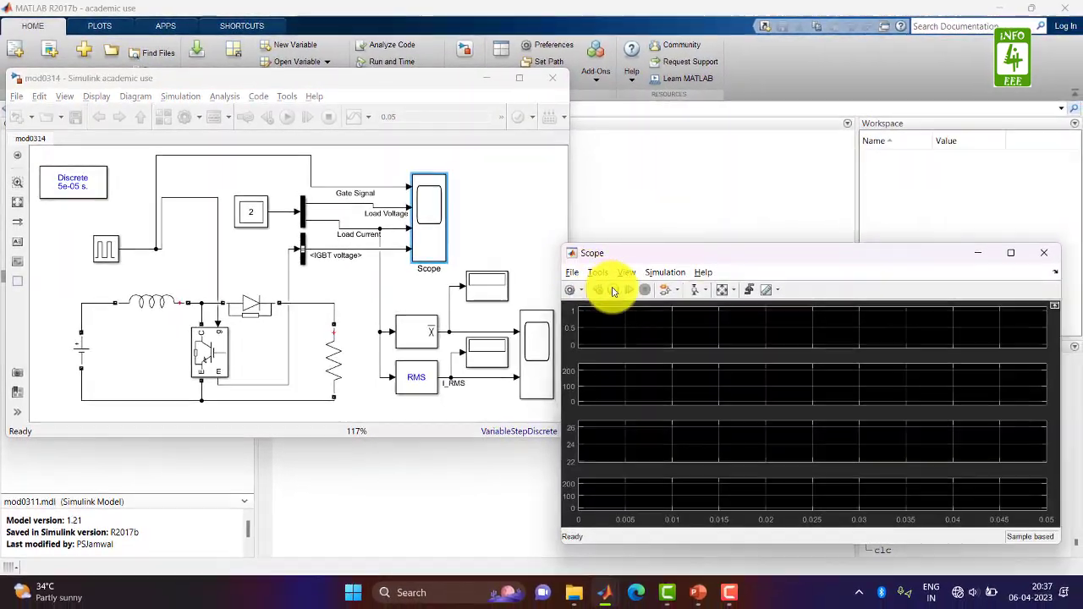
{"action": "left_click", "coordinate": [603, 286]}
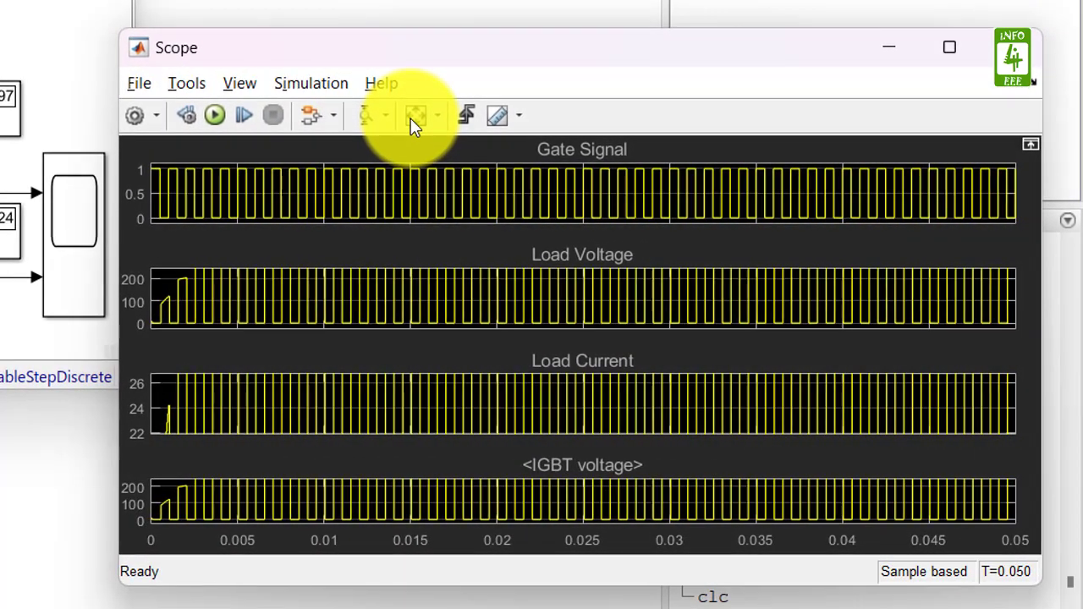
Autoscale the Scope, then Y-zoom the Load Voltage plot to roughly 380–480 V
{"action": "left_click", "coordinate": [409, 118]}
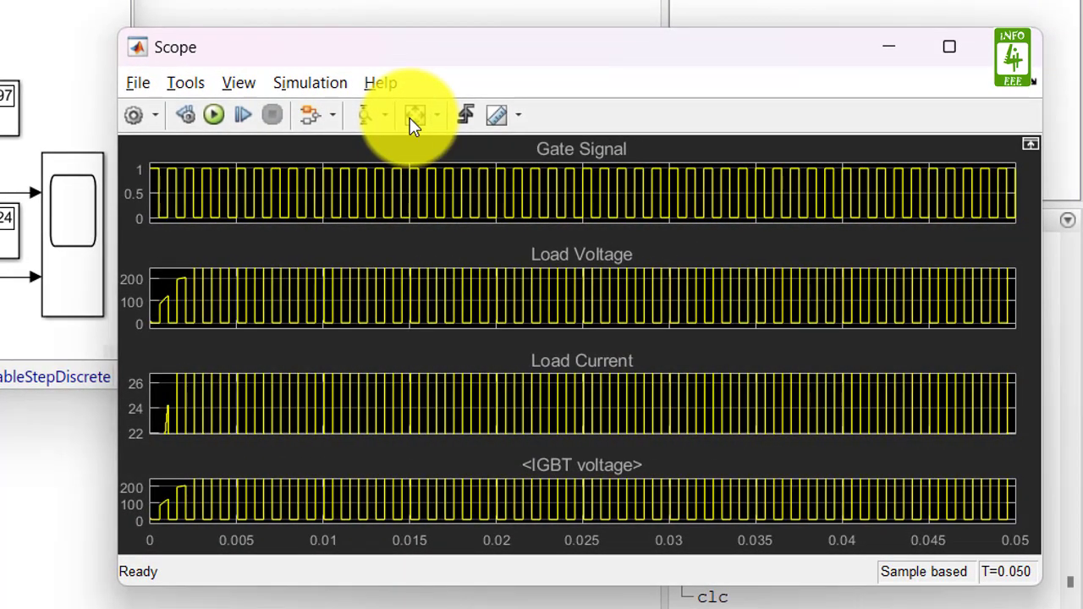
{"action": "left_click", "coordinate": [366, 118]}
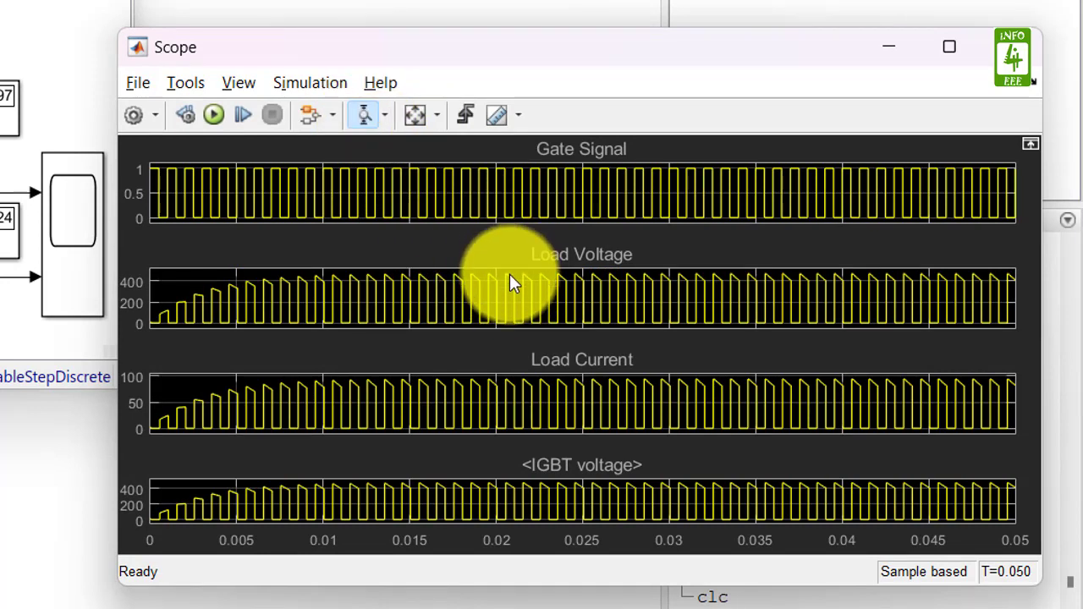
{"action": "left_click", "coordinate": [509, 279]}
{"action": "left_click", "coordinate": [510, 278]}
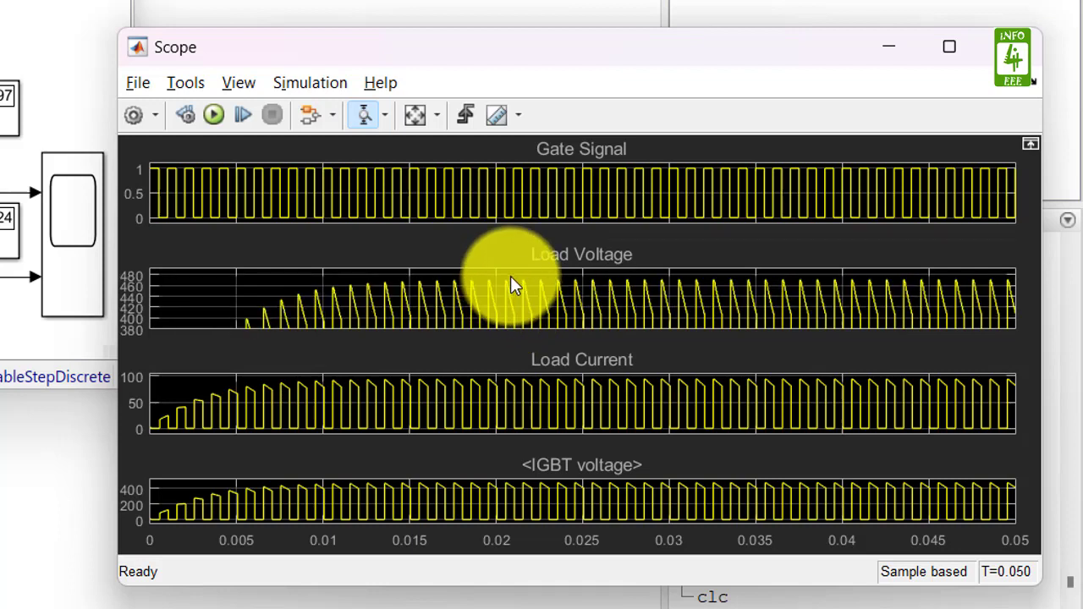